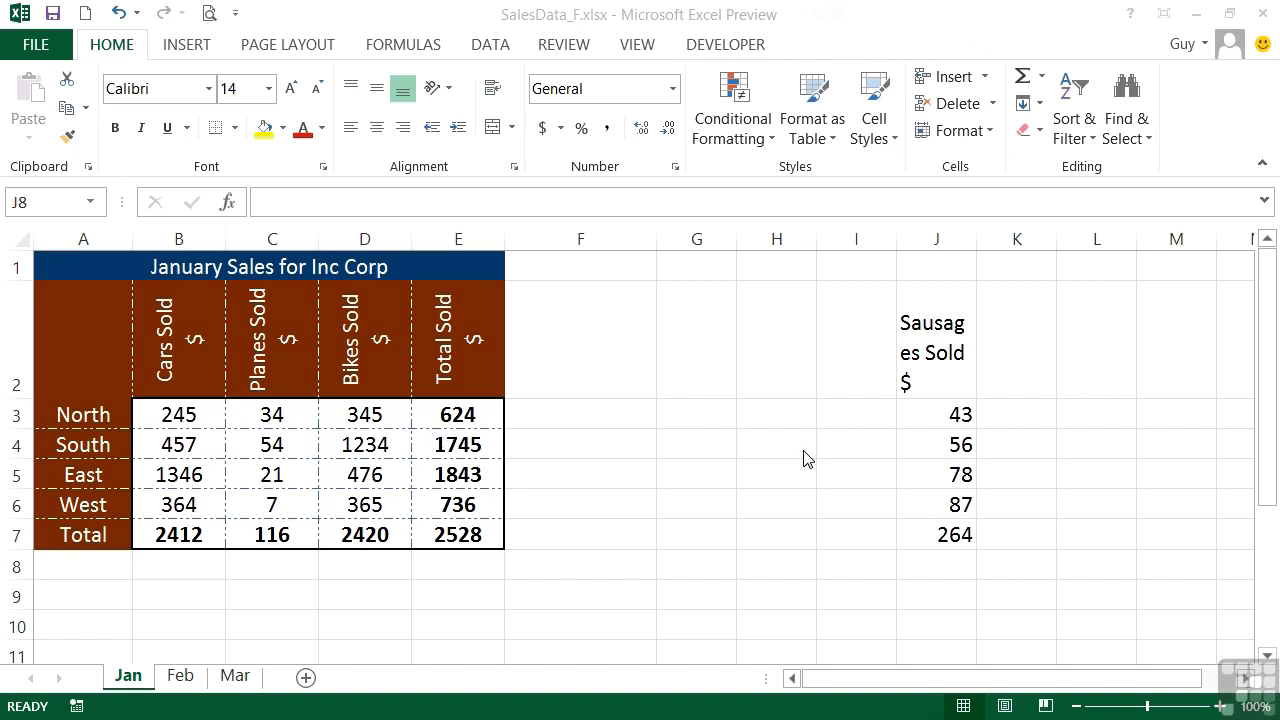
Copy the Bikes Sold header D2's brown fill and rotated white text onto the Sausages Sold header J2
left_click(948, 370)
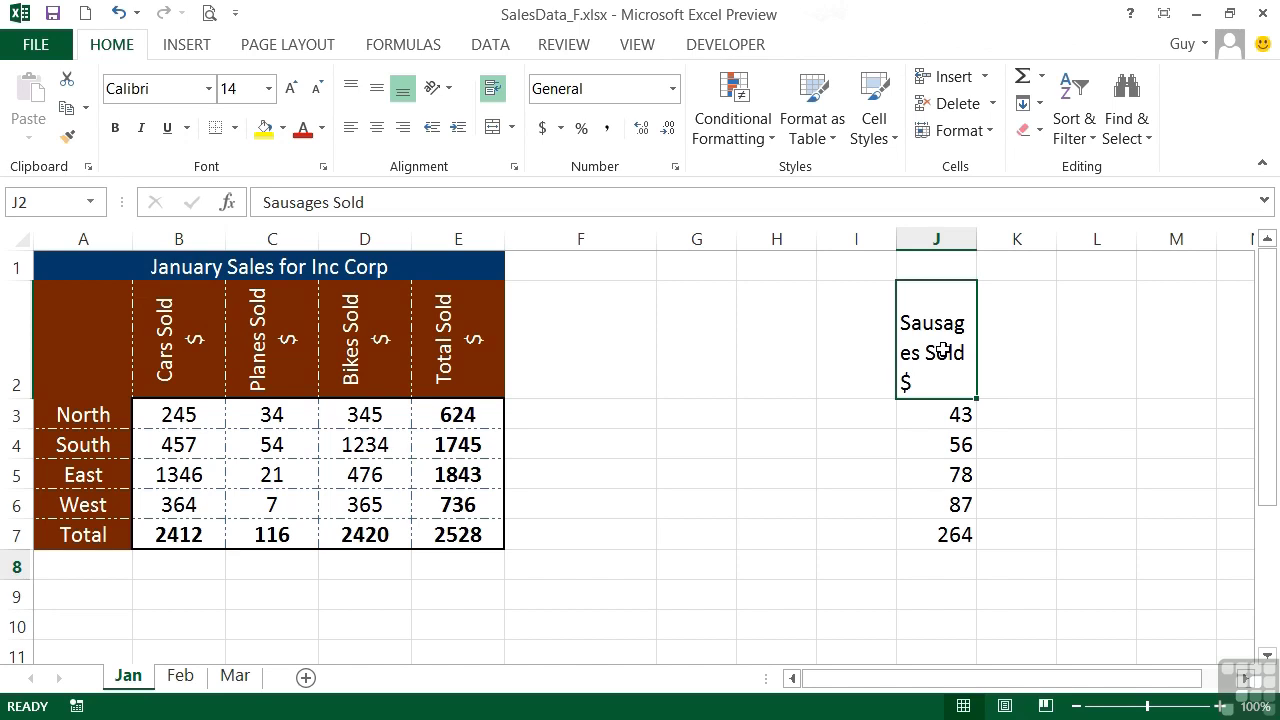
left_click(352, 325)
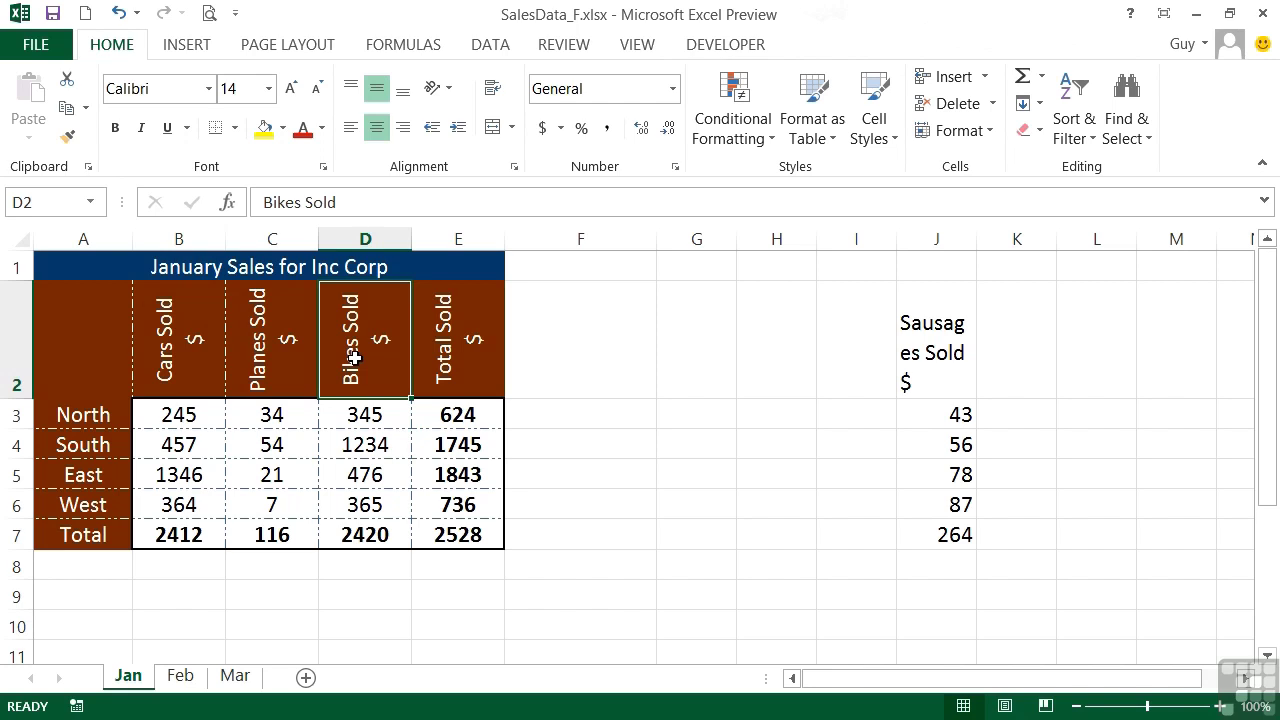
left_click(67, 140)
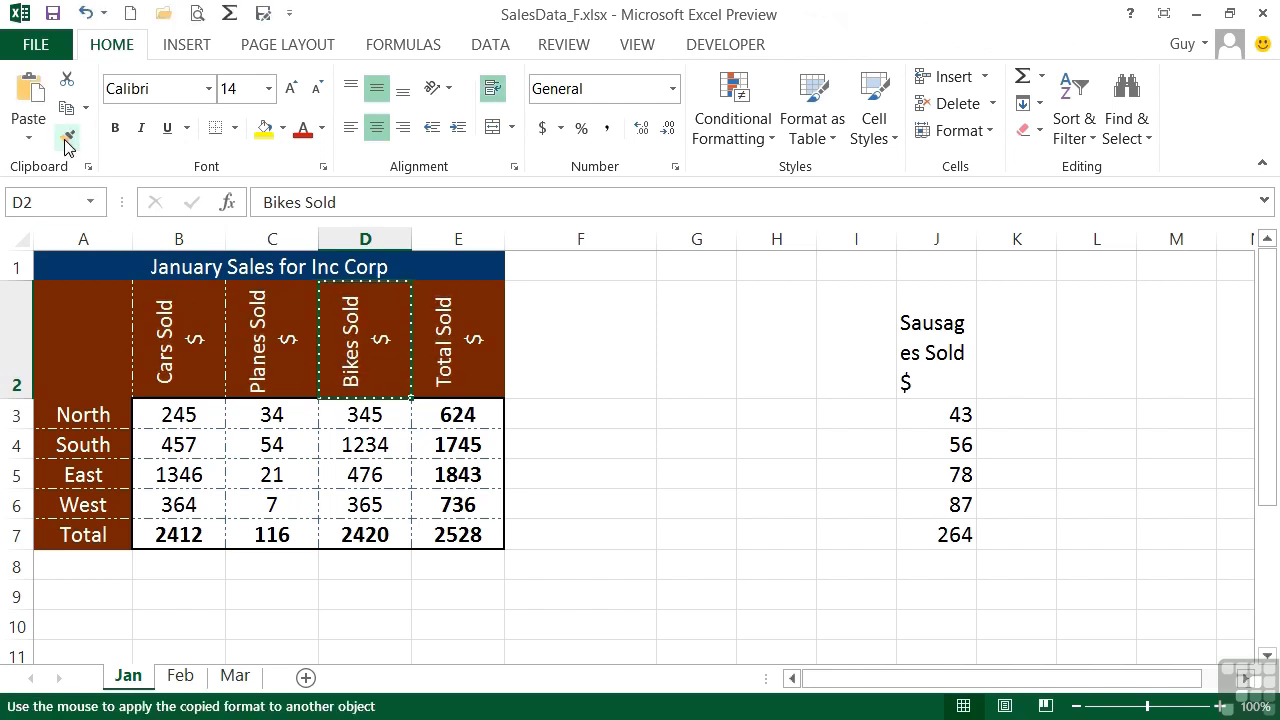
left_click(940, 352)
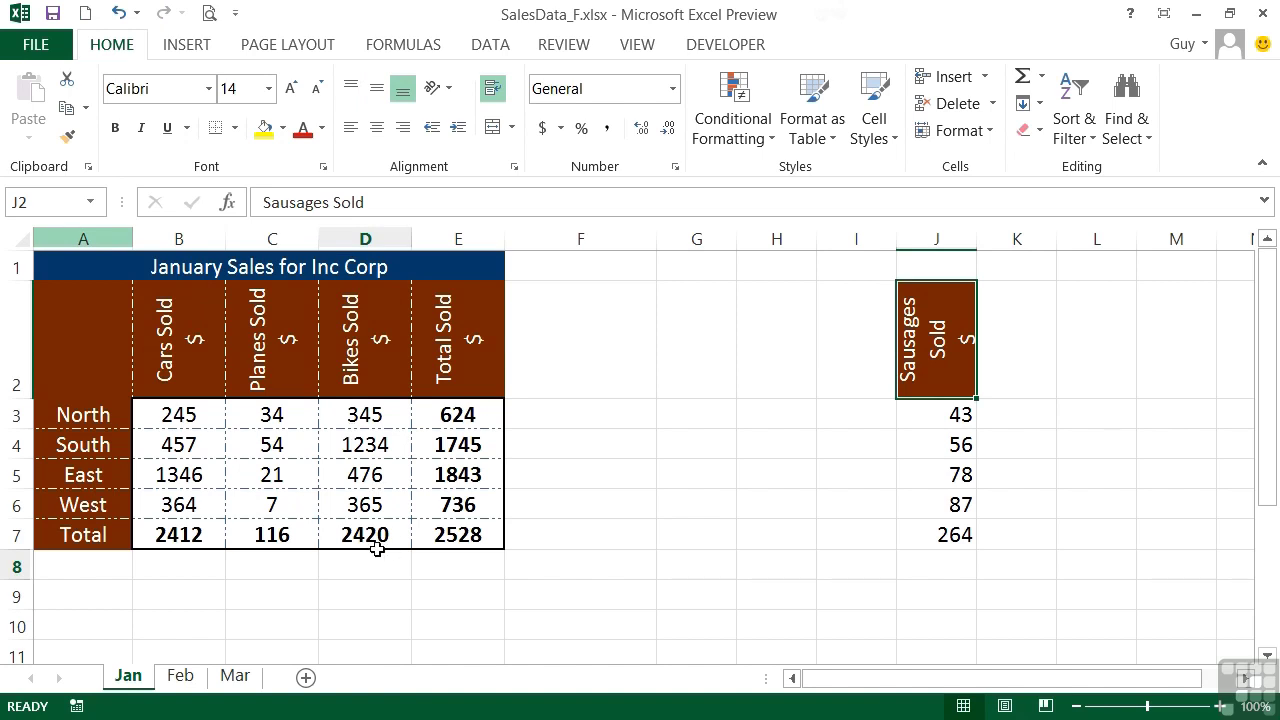
Paint the Bikes figures' D3:D7 borders and bold total onto the Sausages figures J3:J7
left_click_drag(365, 413, 365, 535)
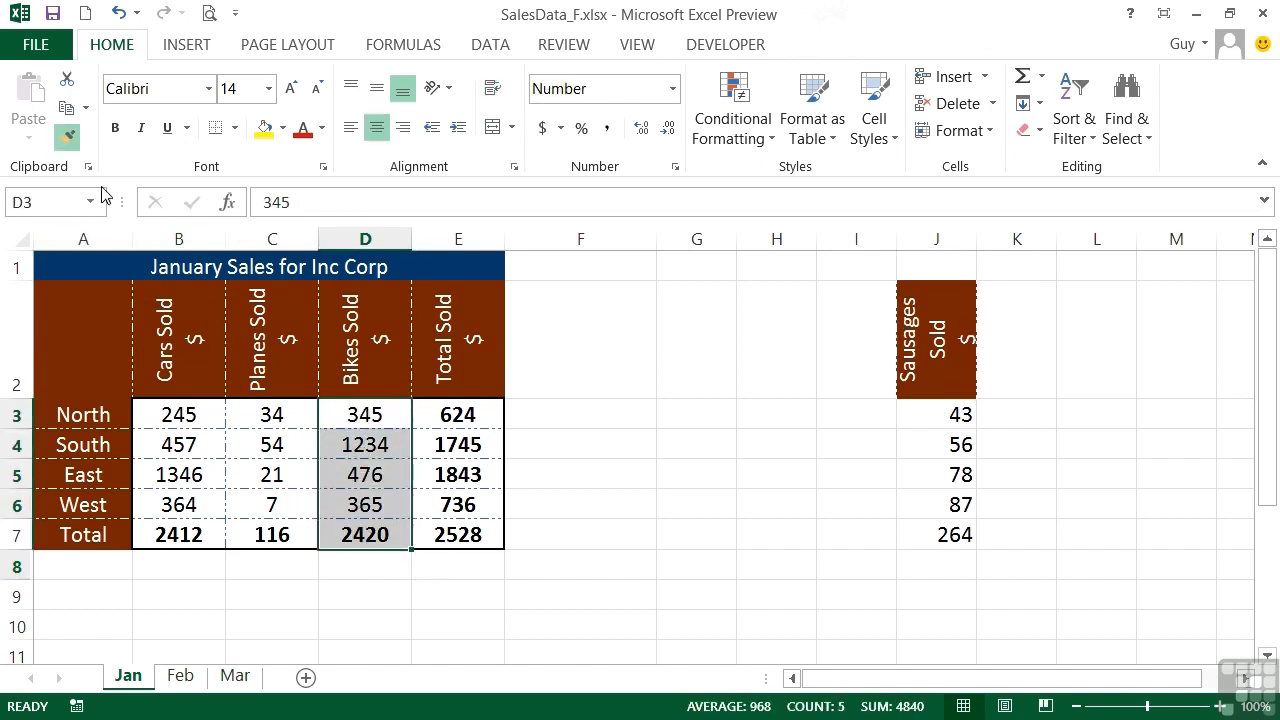
left_click(68, 137)
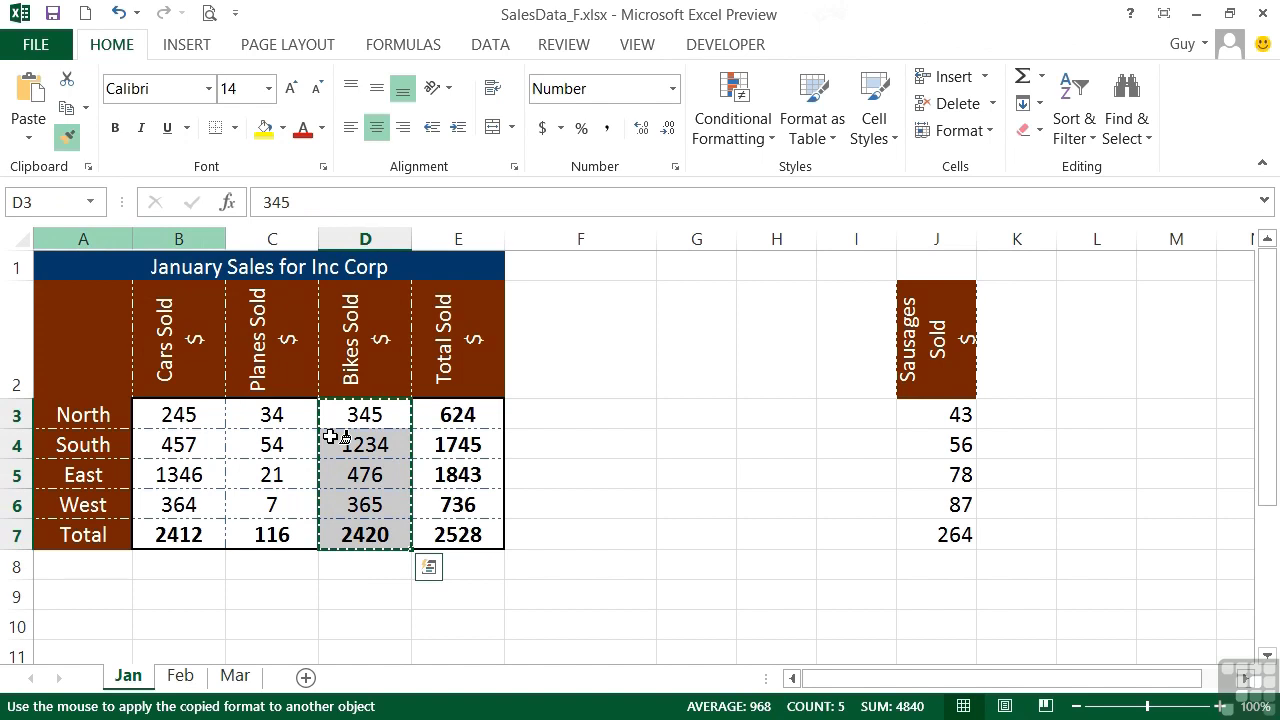
left_click(943, 412)
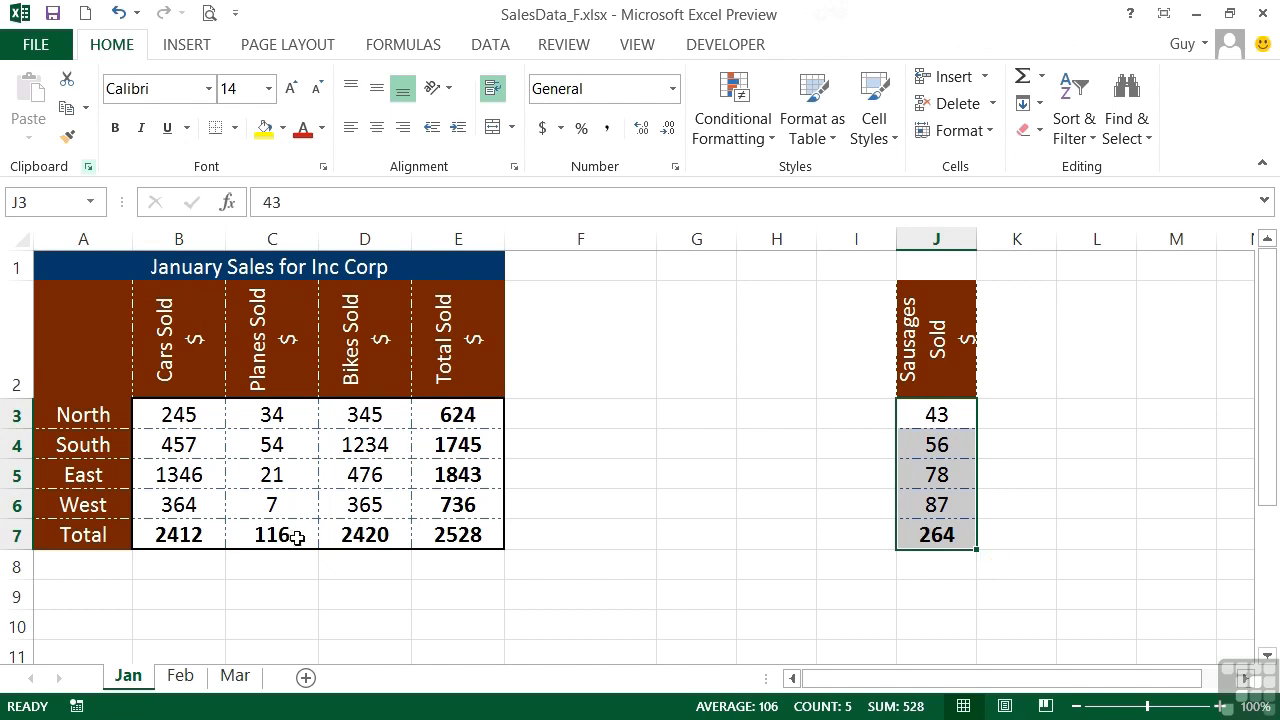
Compare the unformatted February table with the January table by switching between the Feb and Jan sheets
left_click(181, 677)
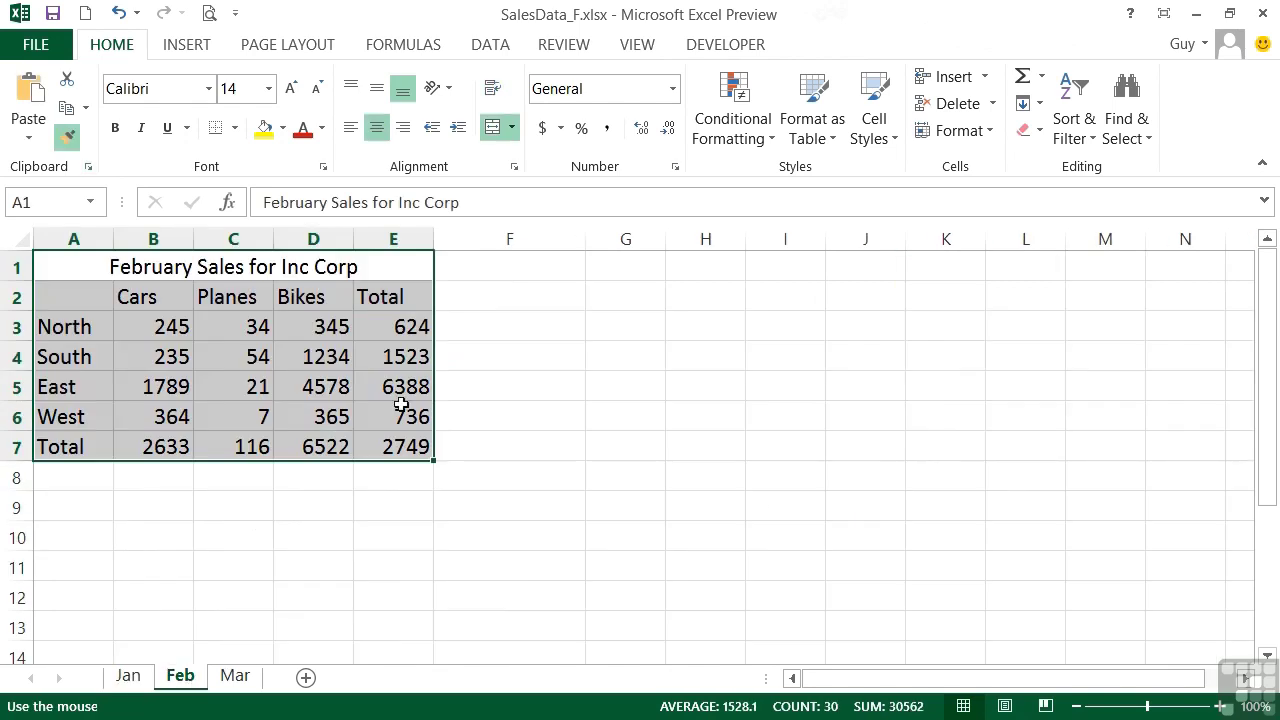
left_click(97, 272)
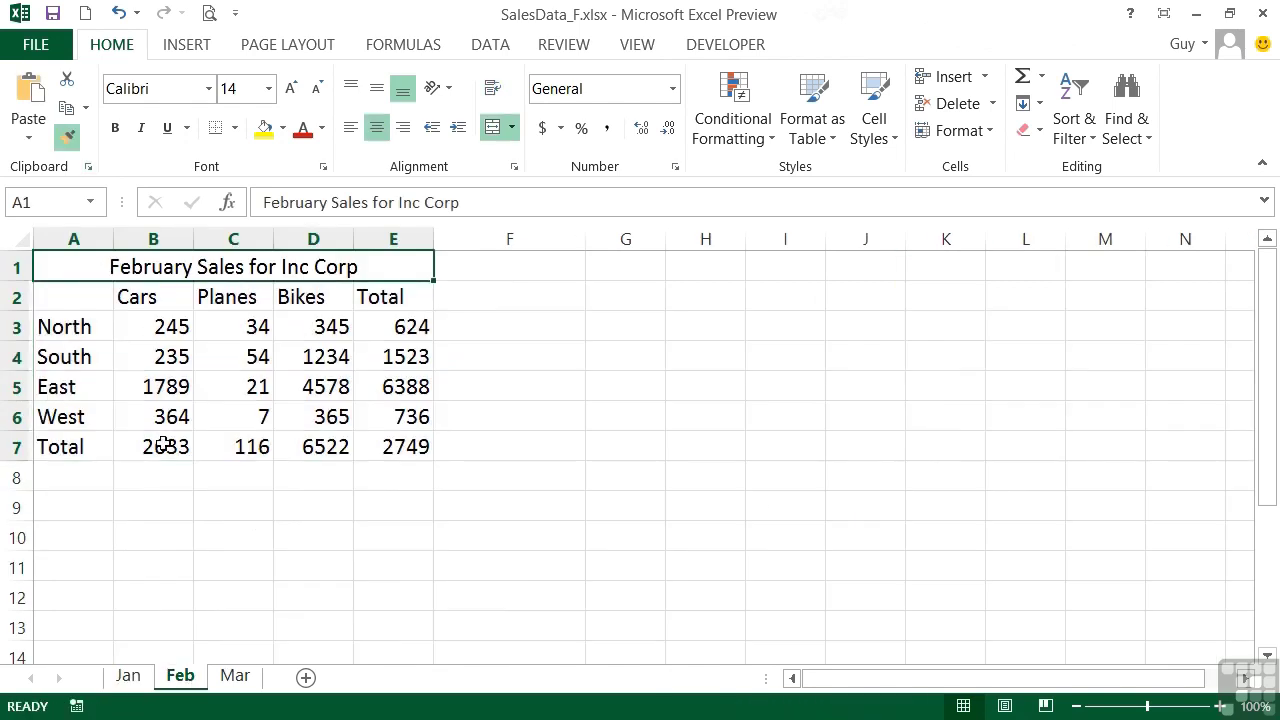
left_click(146, 679)
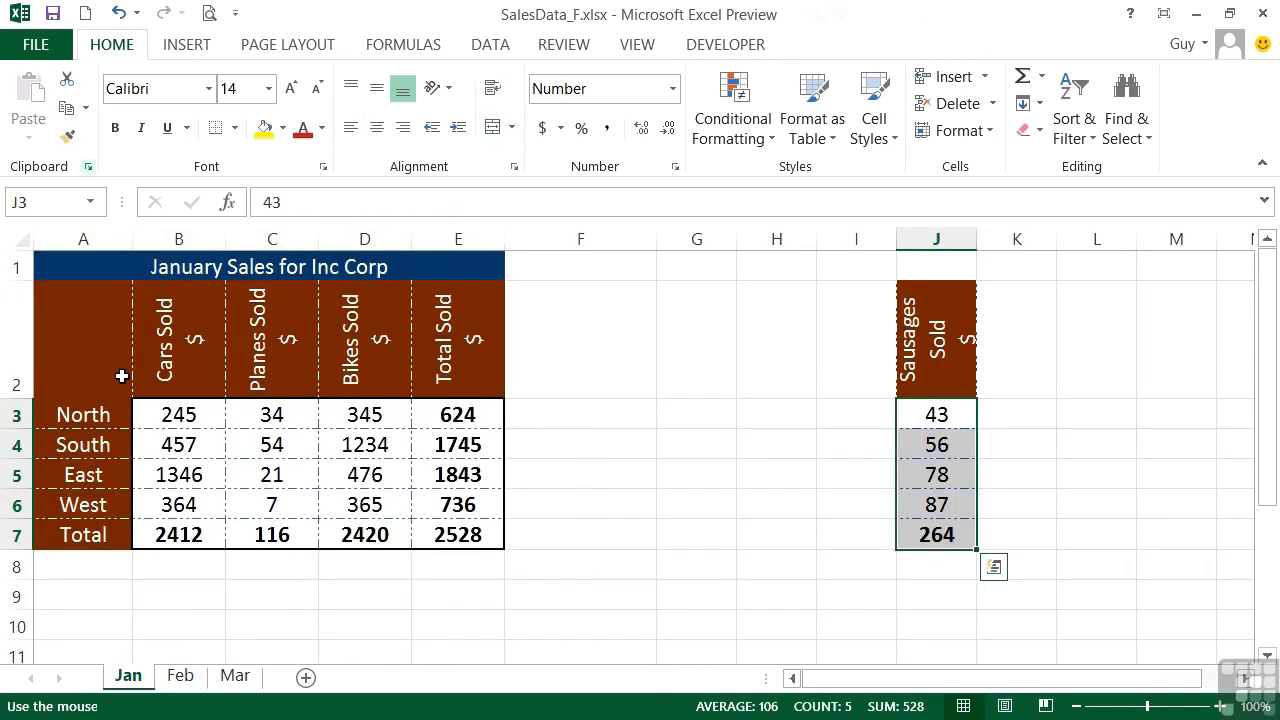
left_click(180, 677)
left_click(146, 679)
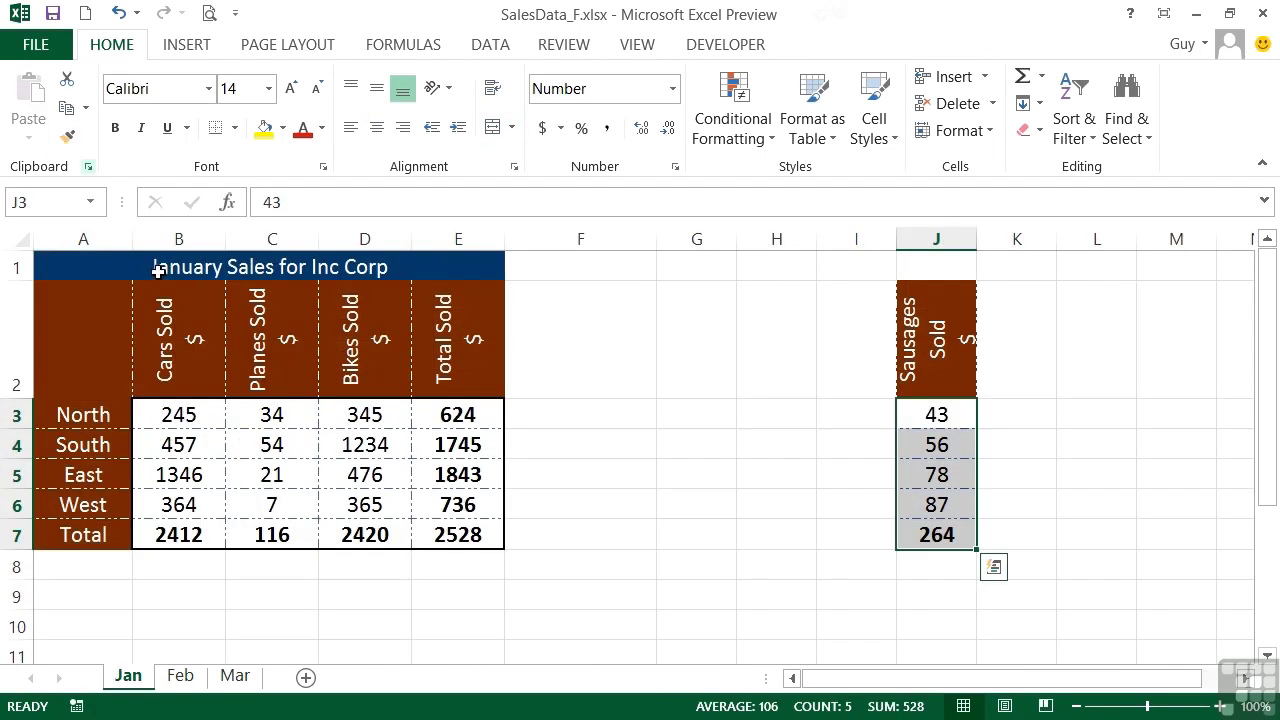
Paint the January table's A1:E7 formatting onto the February table's A1:E7
left_click_drag(117, 263, 458, 537)
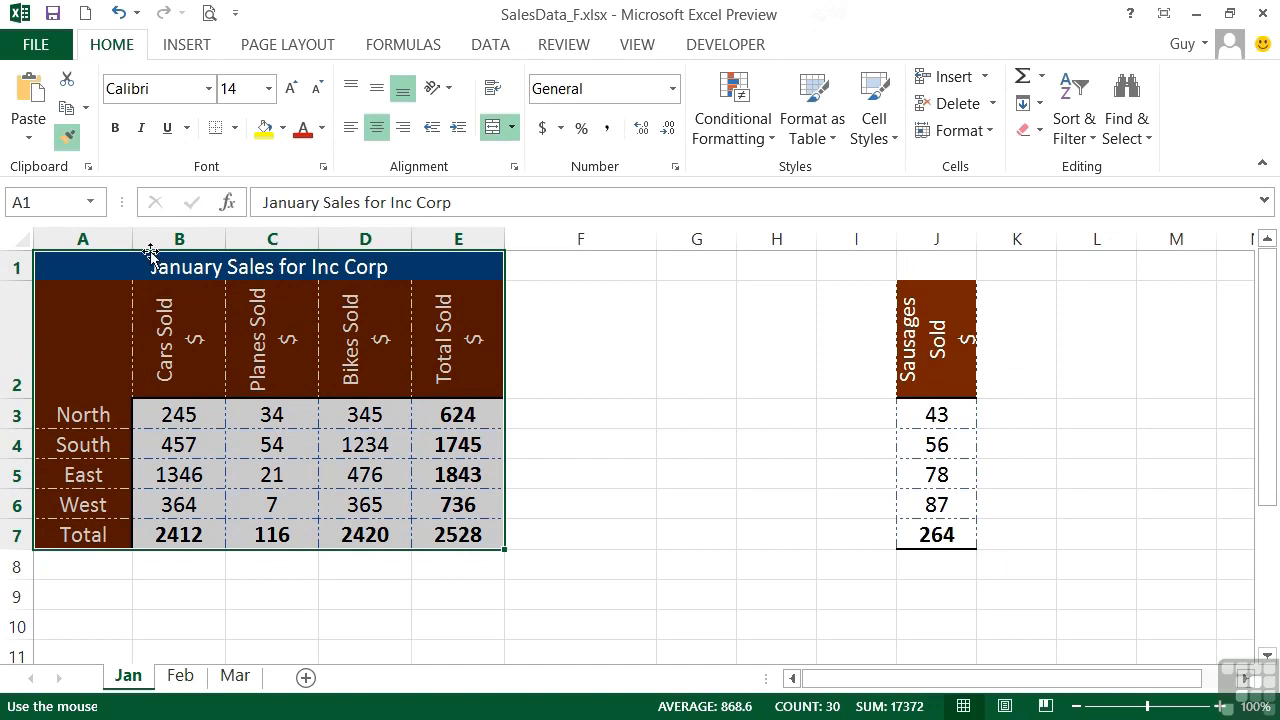
left_click(67, 136)
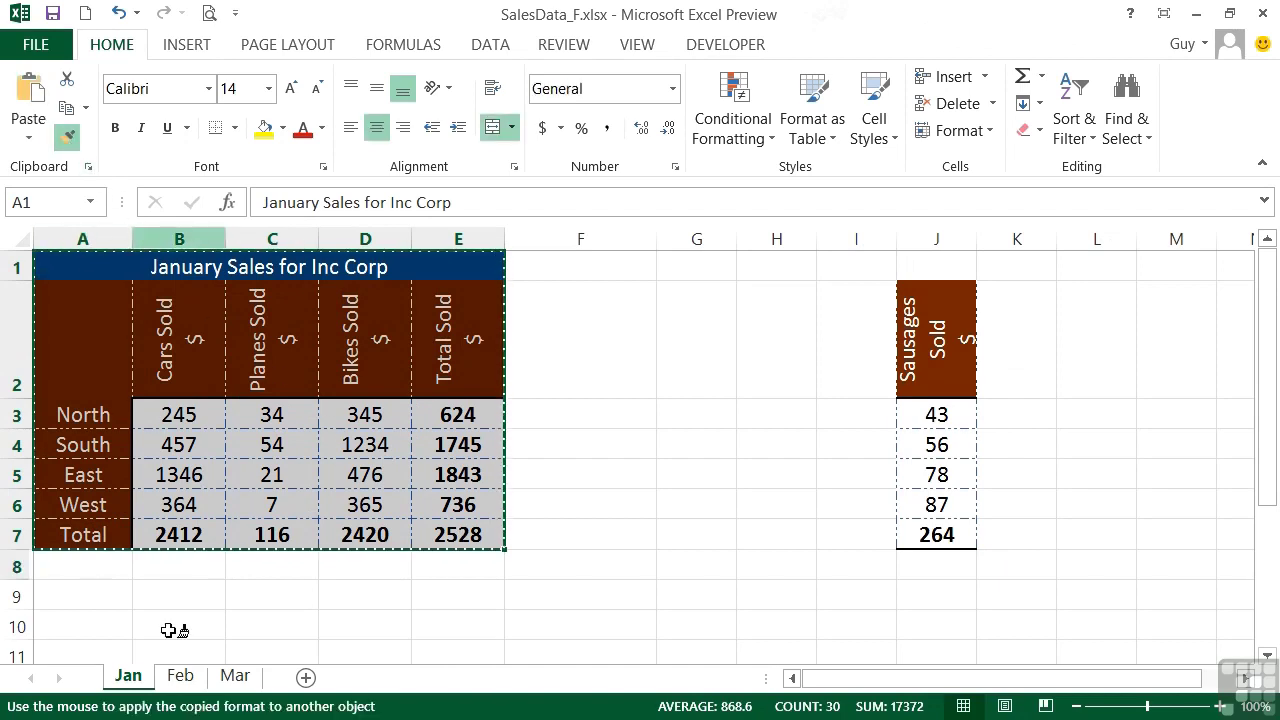
left_click(180, 677)
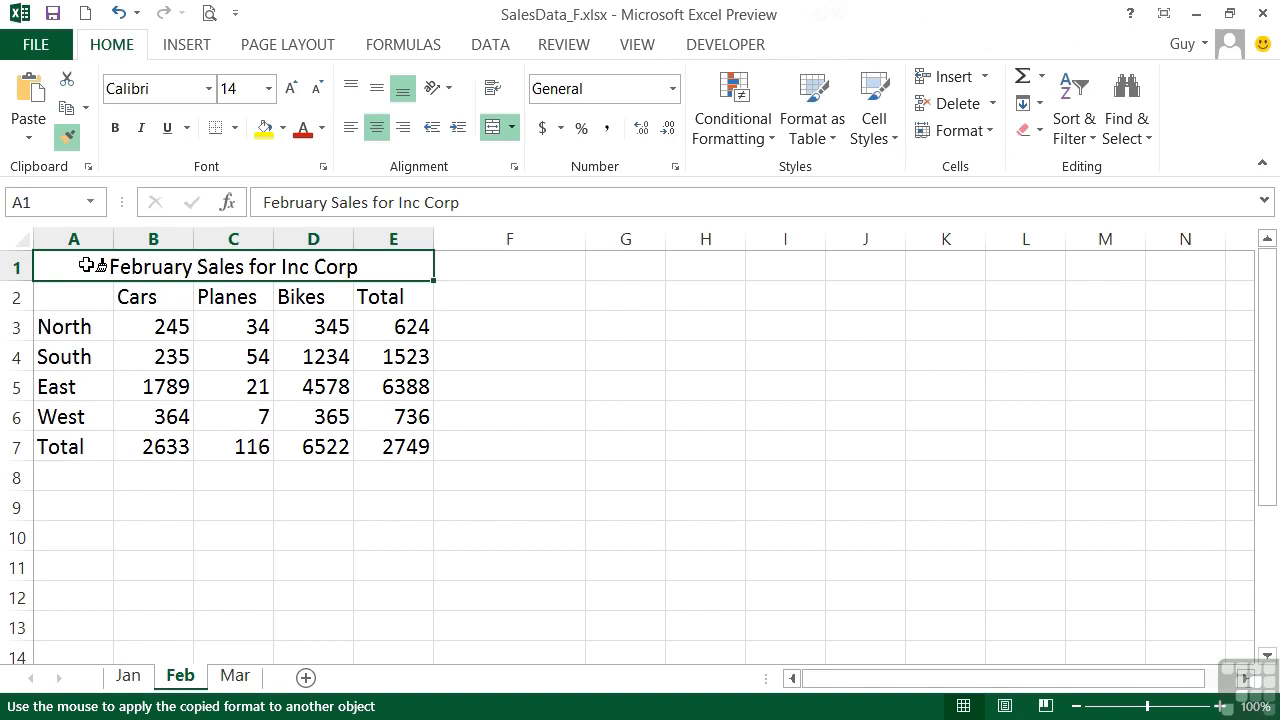
mouse_move(86, 265)
left_mouse_down()
mouse_move(128, 337)
mouse_move(361, 447)
left_mouse_up()
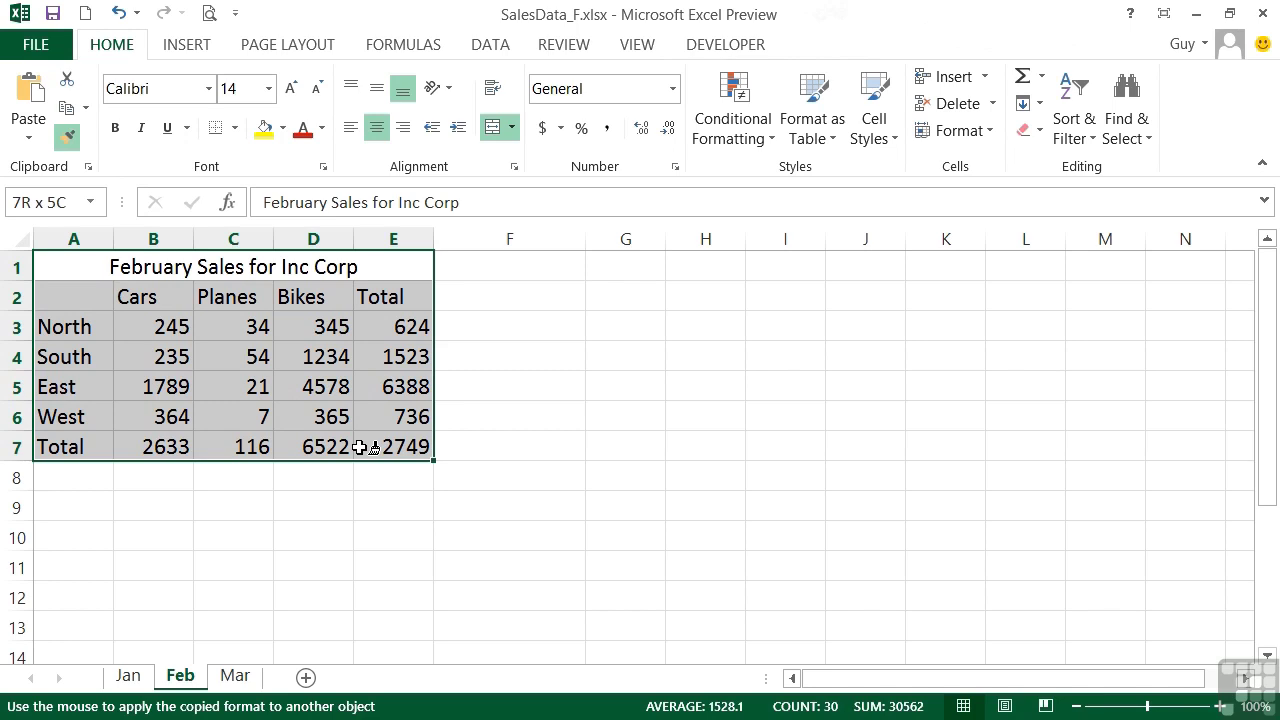
left_click_drag(361, 447, 359, 447)
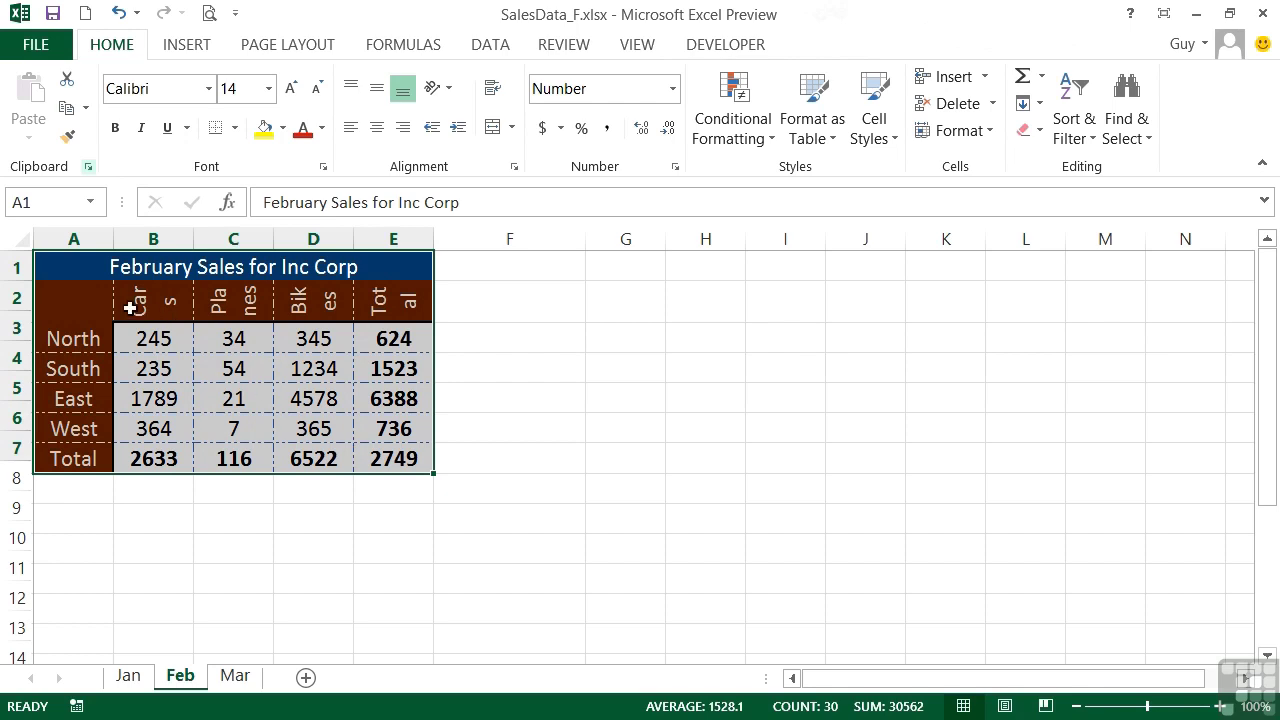
Make Feb row 2 about 109 pixels tall so Cars, Planes, Bikes and Total show fully
left_click(97, 309)
key("alt+h")
key("f")
key("p")
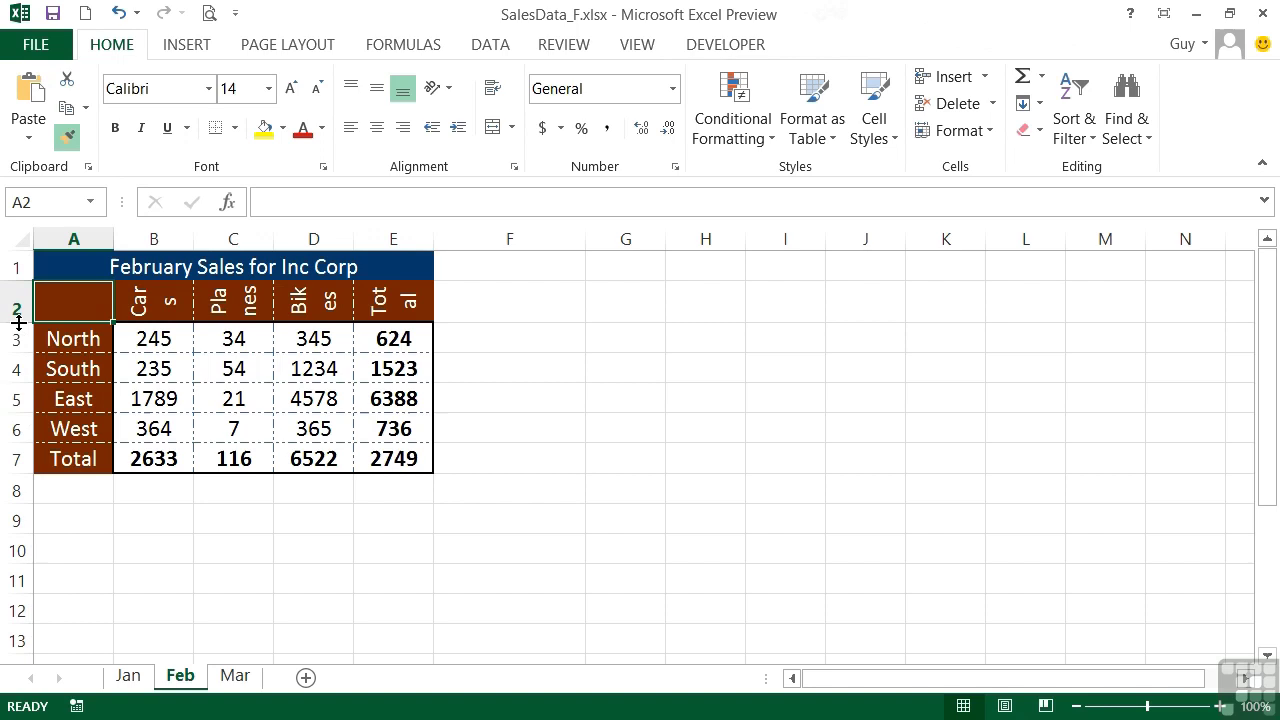
left_click_drag(18, 322, 30, 392)
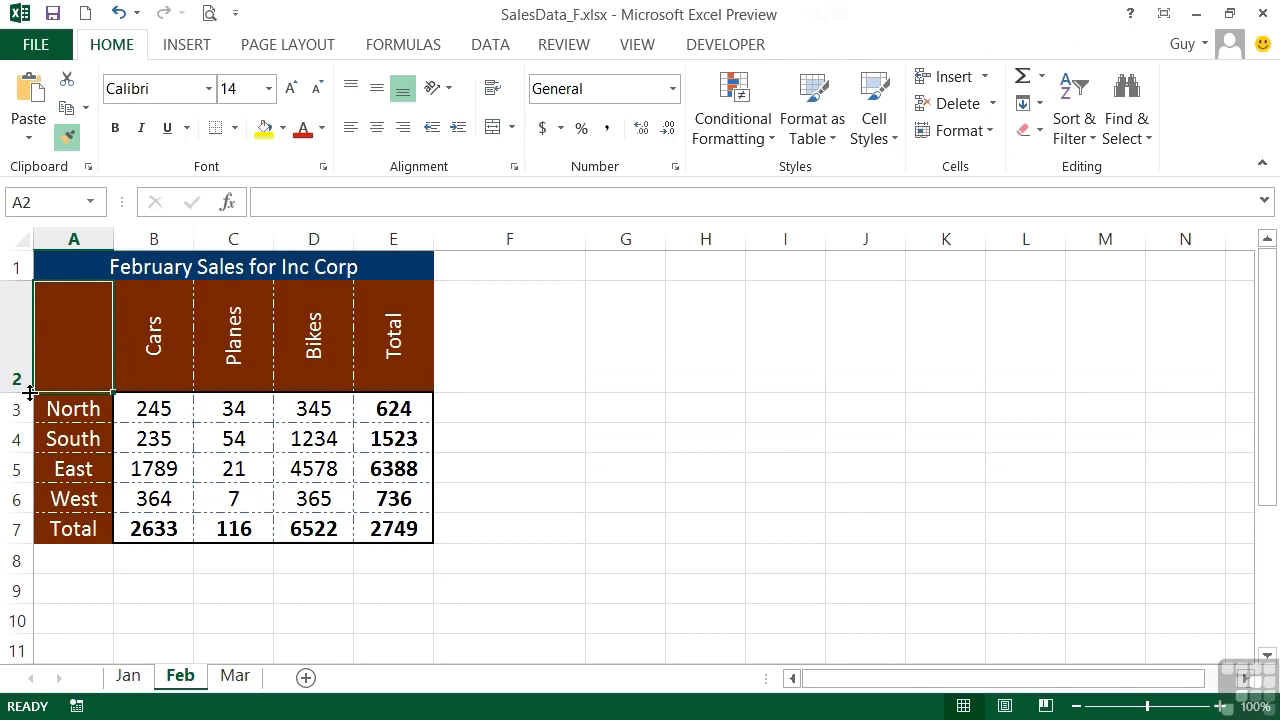
Lock Format Painter on the Jan East label A5 and paste its brown fill onto G8, L9, M5 and G10
left_click(127, 678)
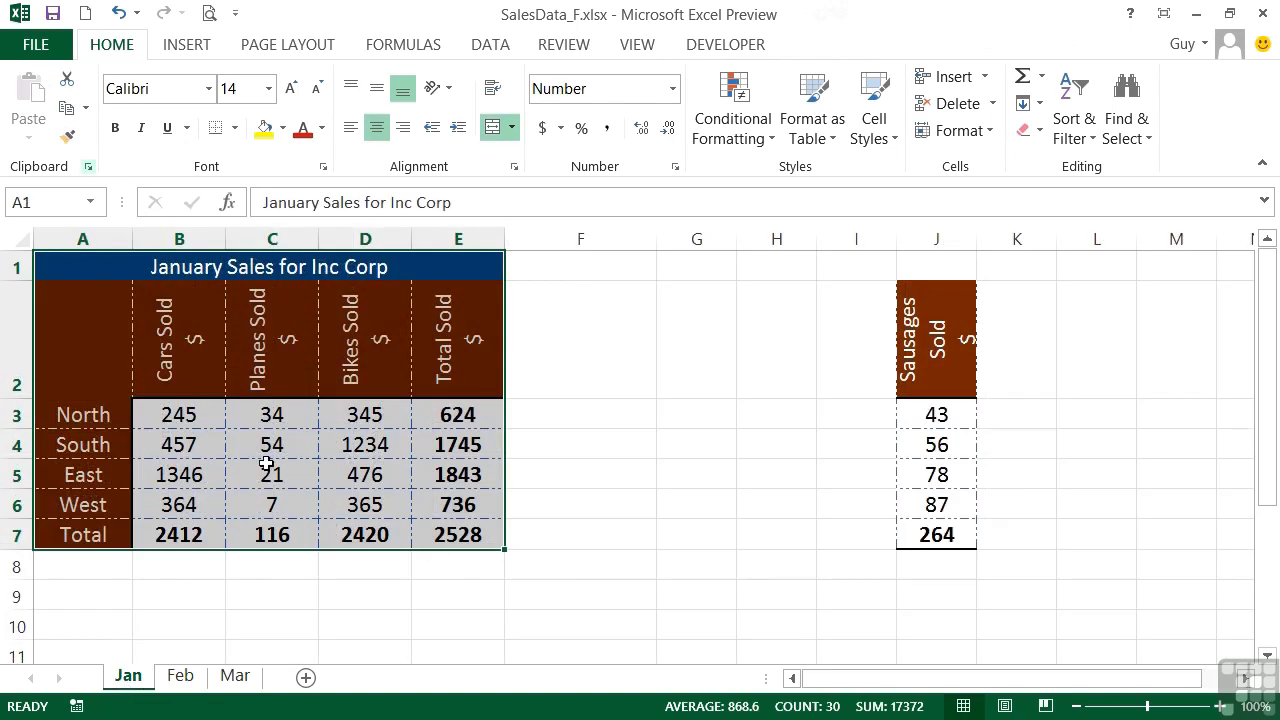
left_click(89, 475)
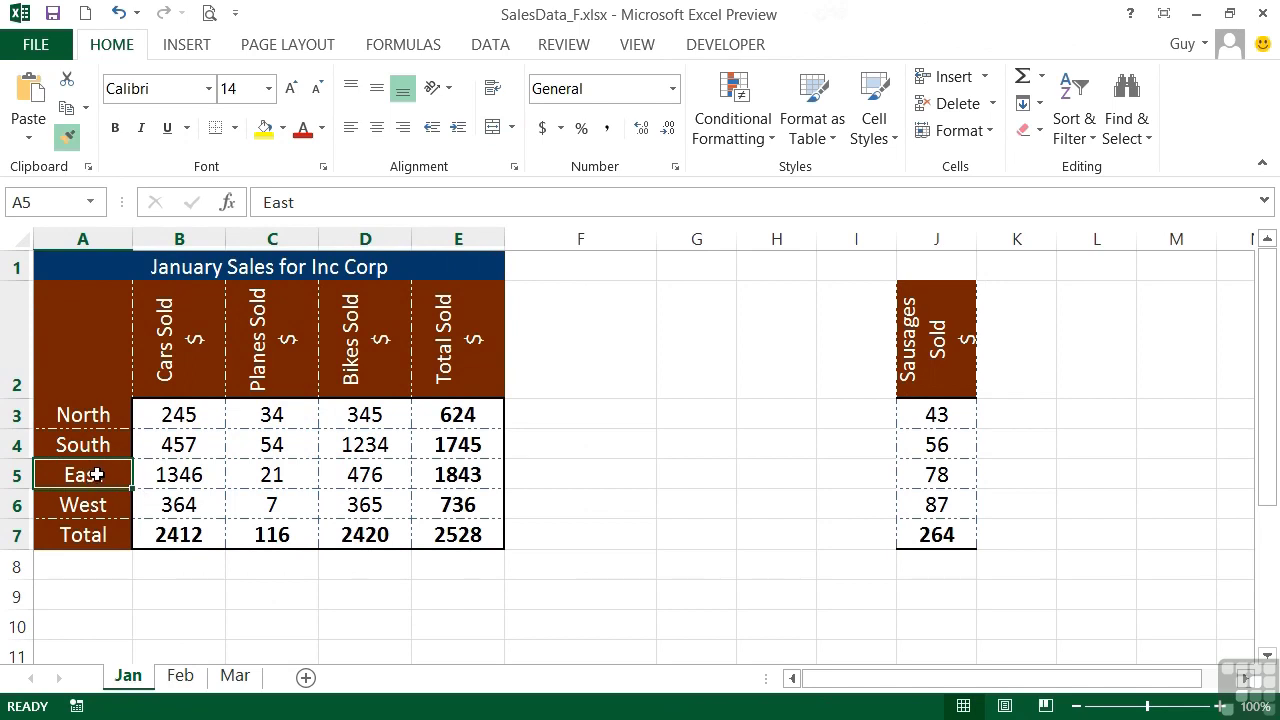
left_click(71, 140)
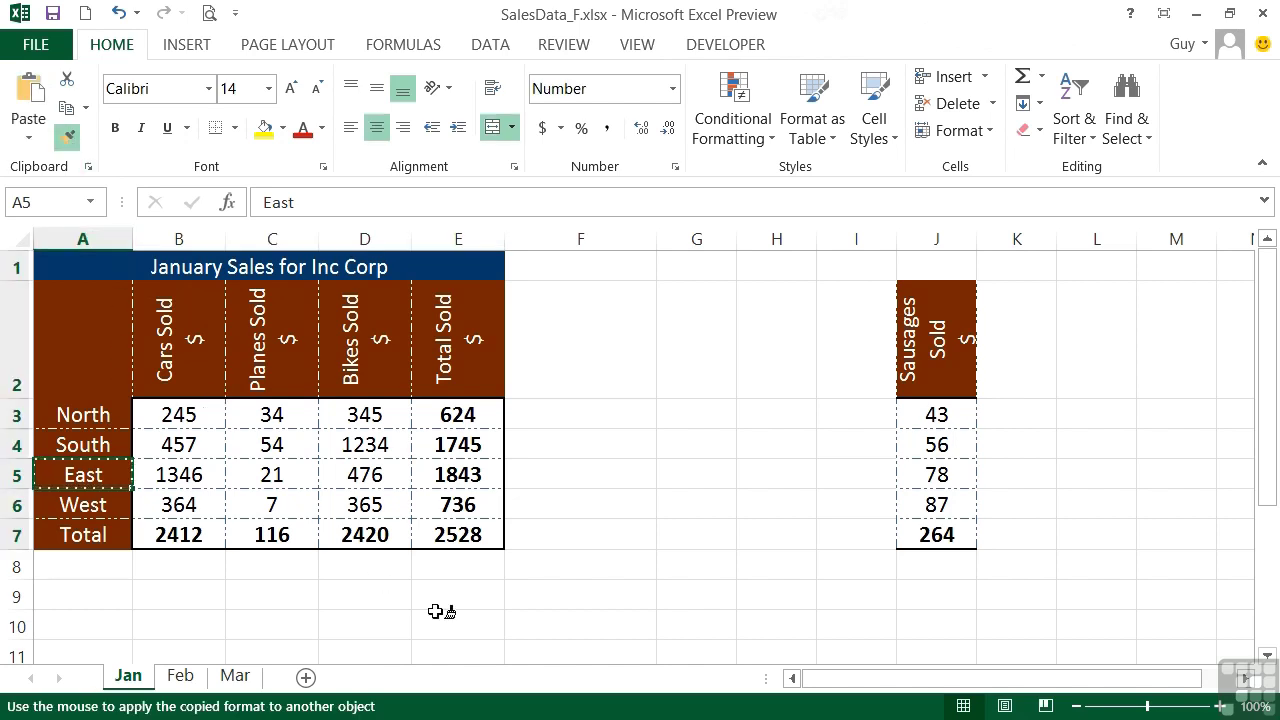
left_click(696, 569)
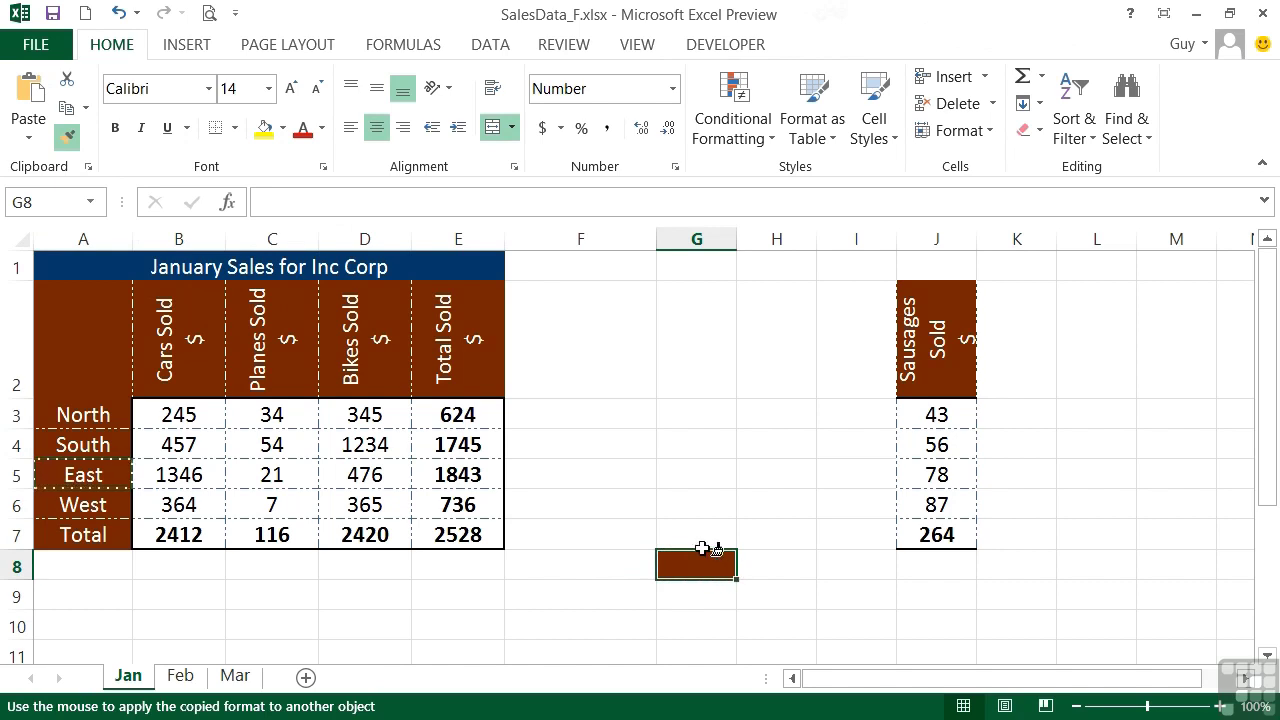
left_click(1120, 600)
left_click(1210, 472)
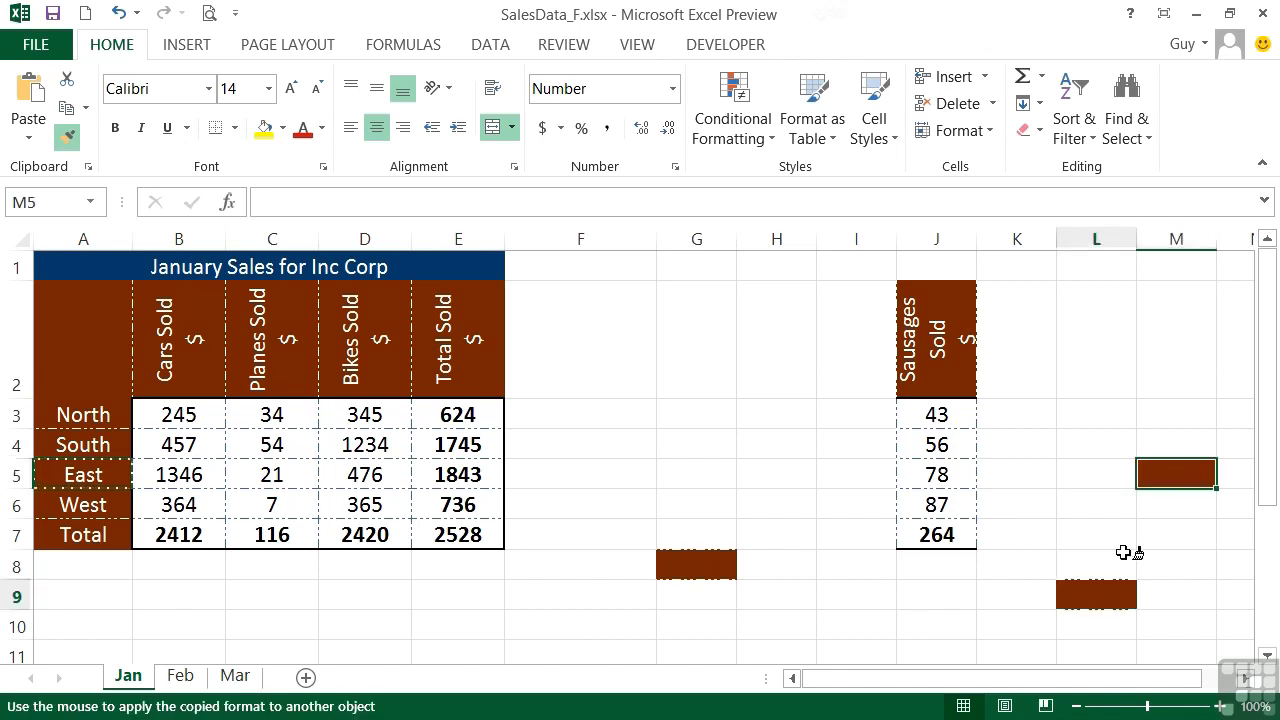
left_click(708, 627)
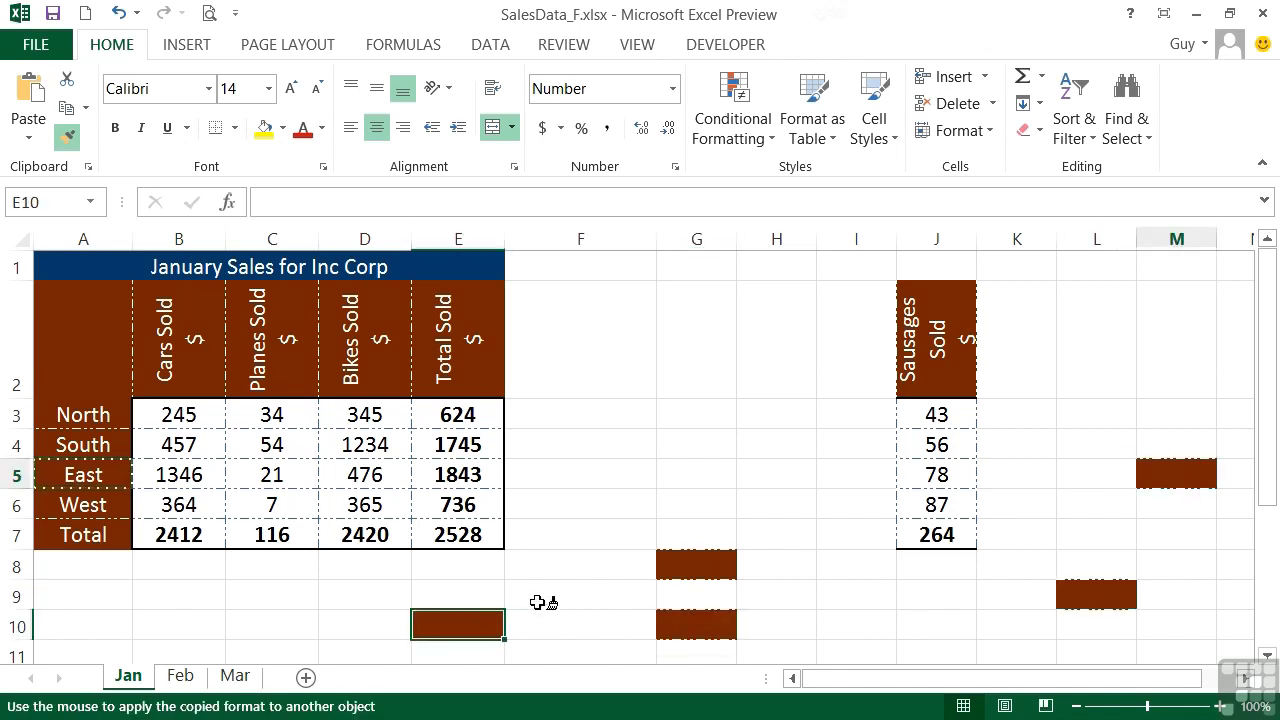
Paste the brown fill onto further empty cells G16, J17, E18, D14, C17, I12 and L14
scroll(560, 602, "down", 3)
left_click(696, 445)
left_click(936, 477)
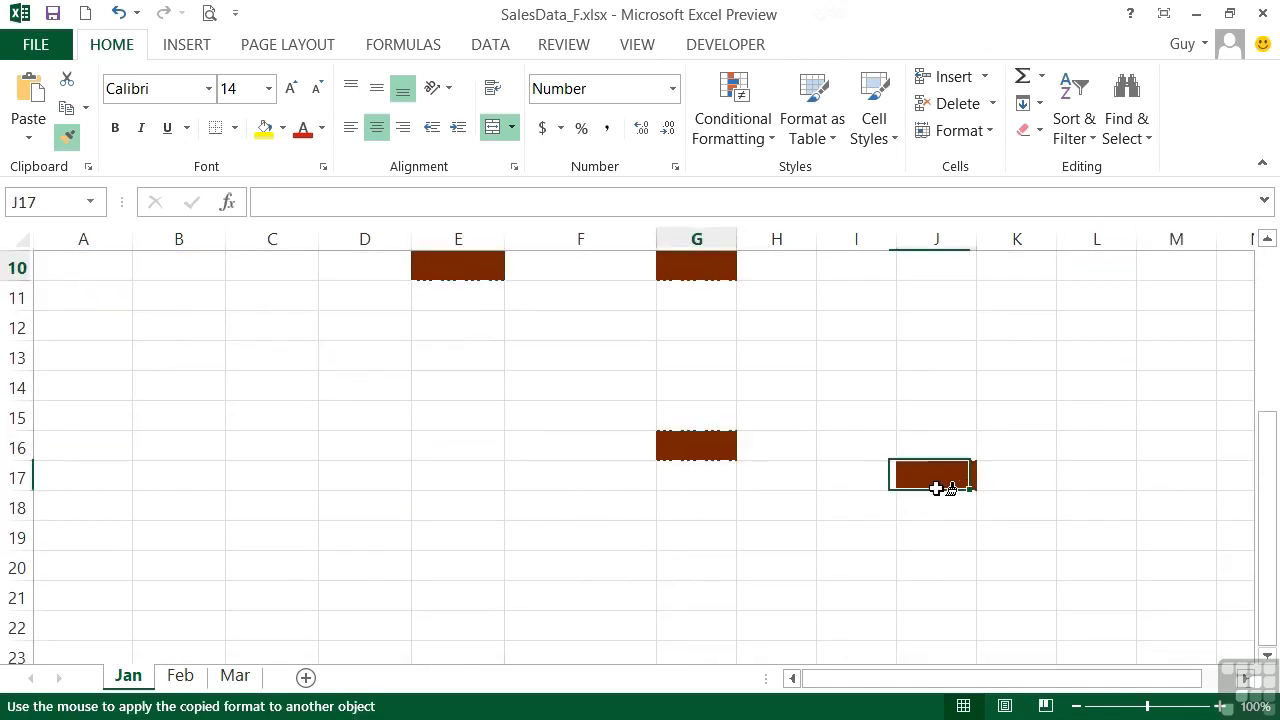
left_click(478, 505)
left_click_drag(346, 406, 346, 382)
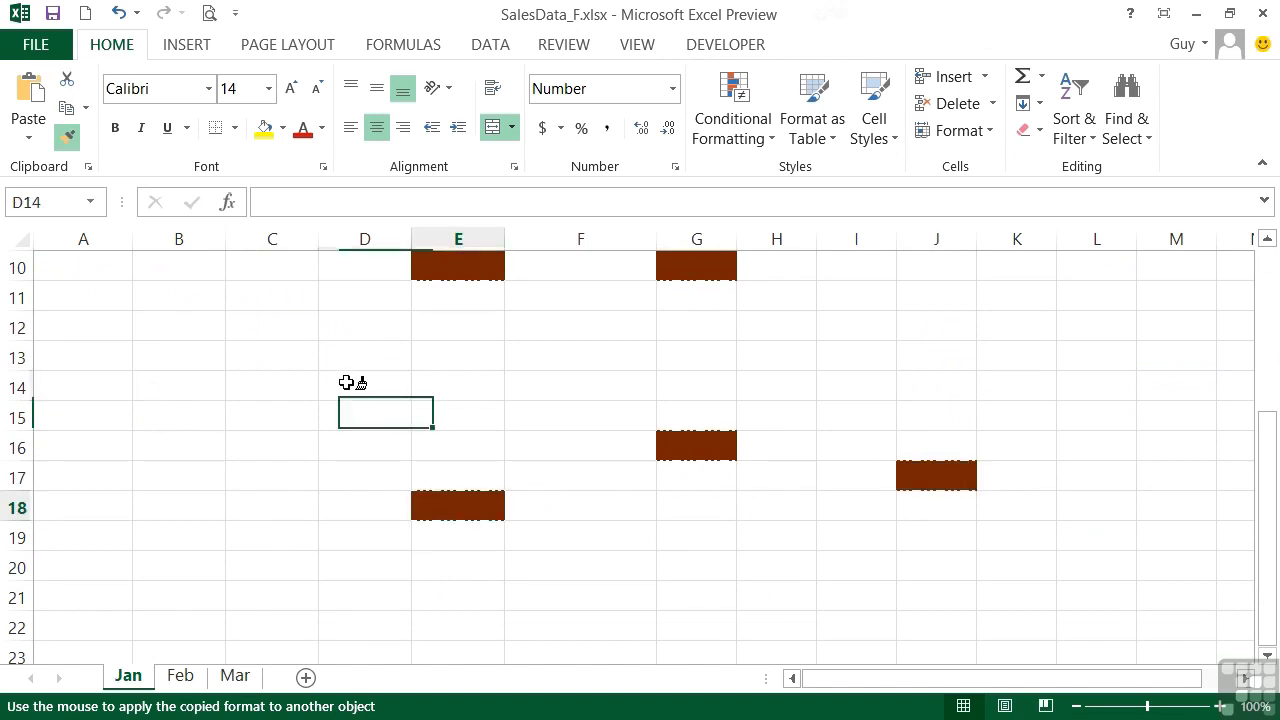
left_click(346, 384)
left_click(284, 476)
left_click(866, 333)
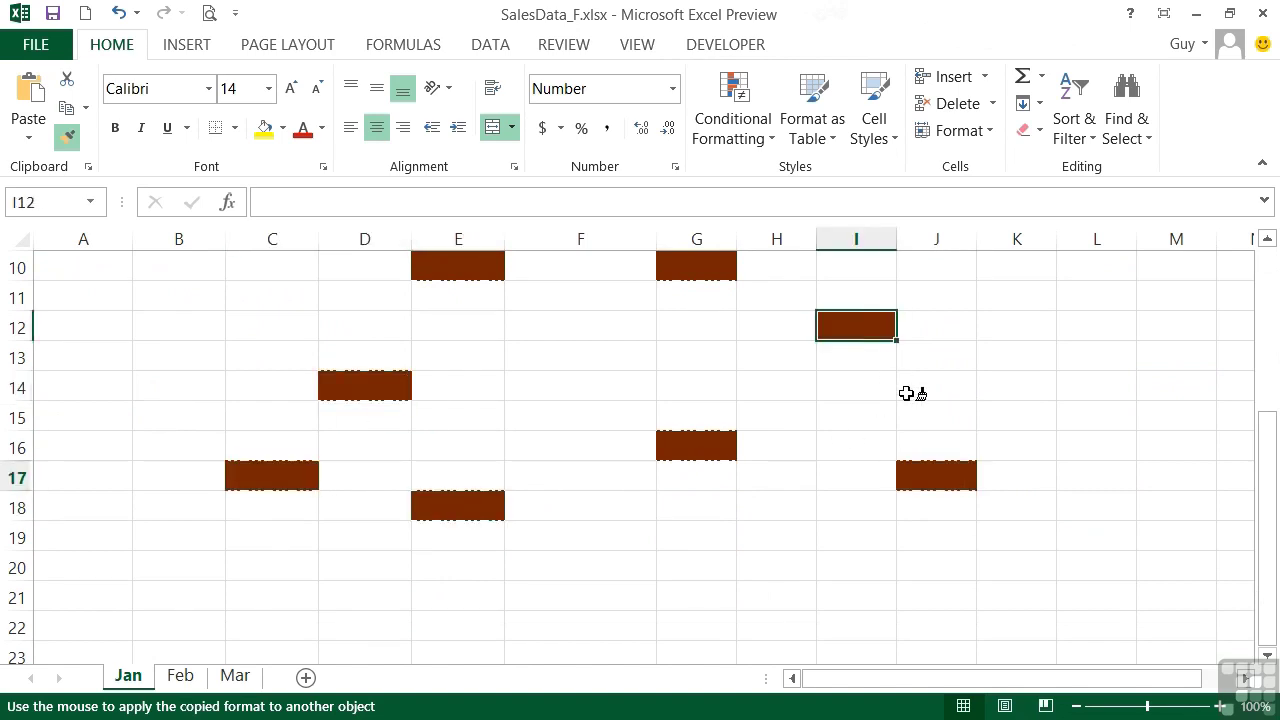
left_click(1090, 382)
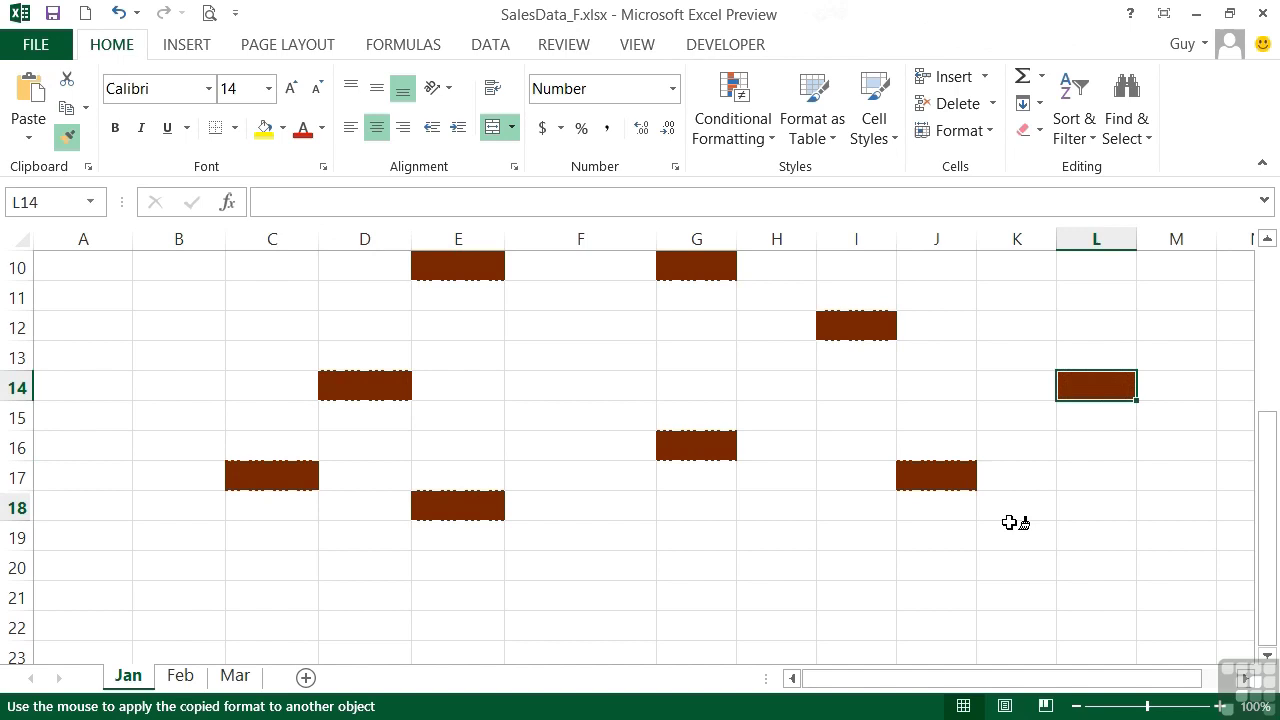
Cancel the locked Format Painter with Esc and confirm empty cells such as J14 stay unformatted
key("Escape")
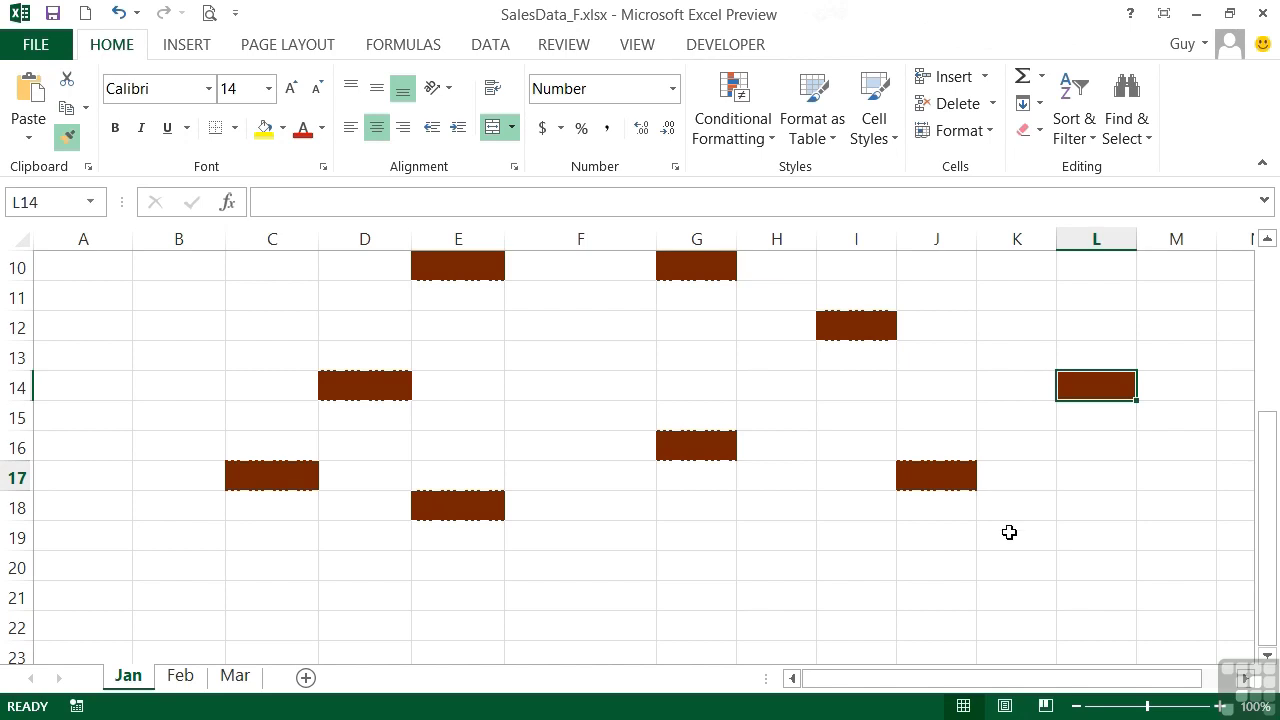
left_click(1011, 536)
left_click(1082, 543)
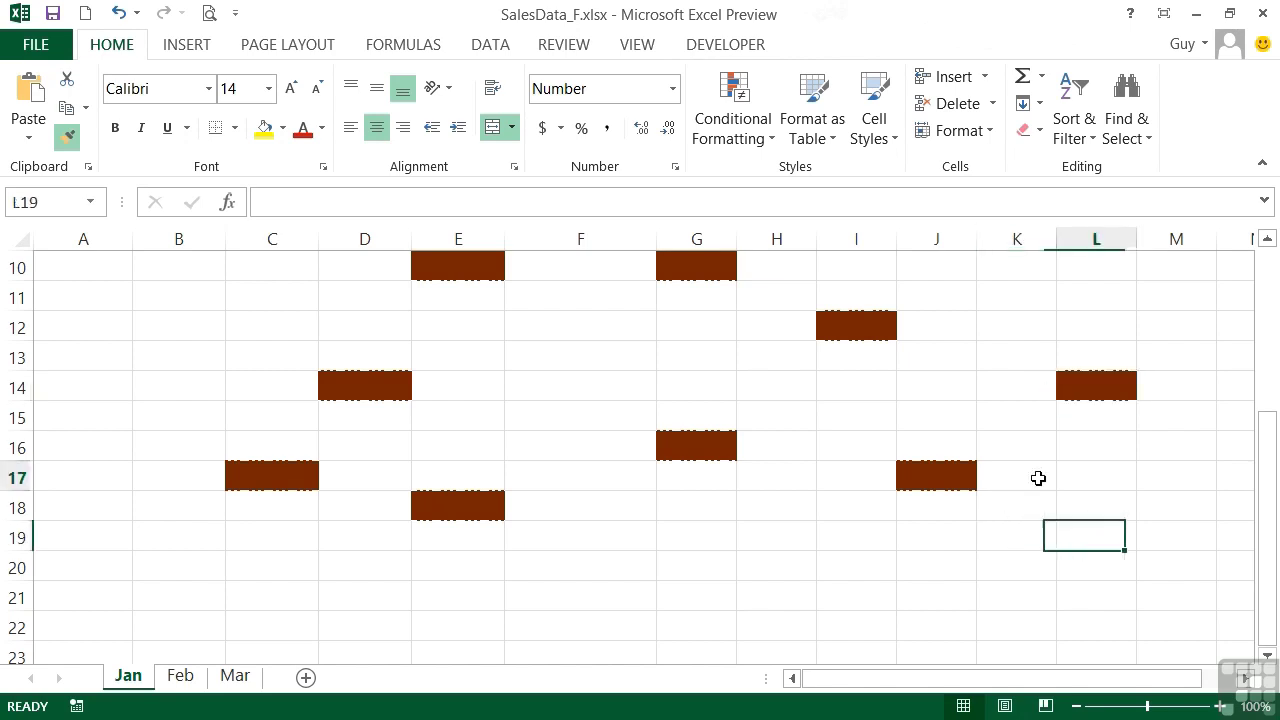
left_click(1014, 446)
left_click(952, 399)
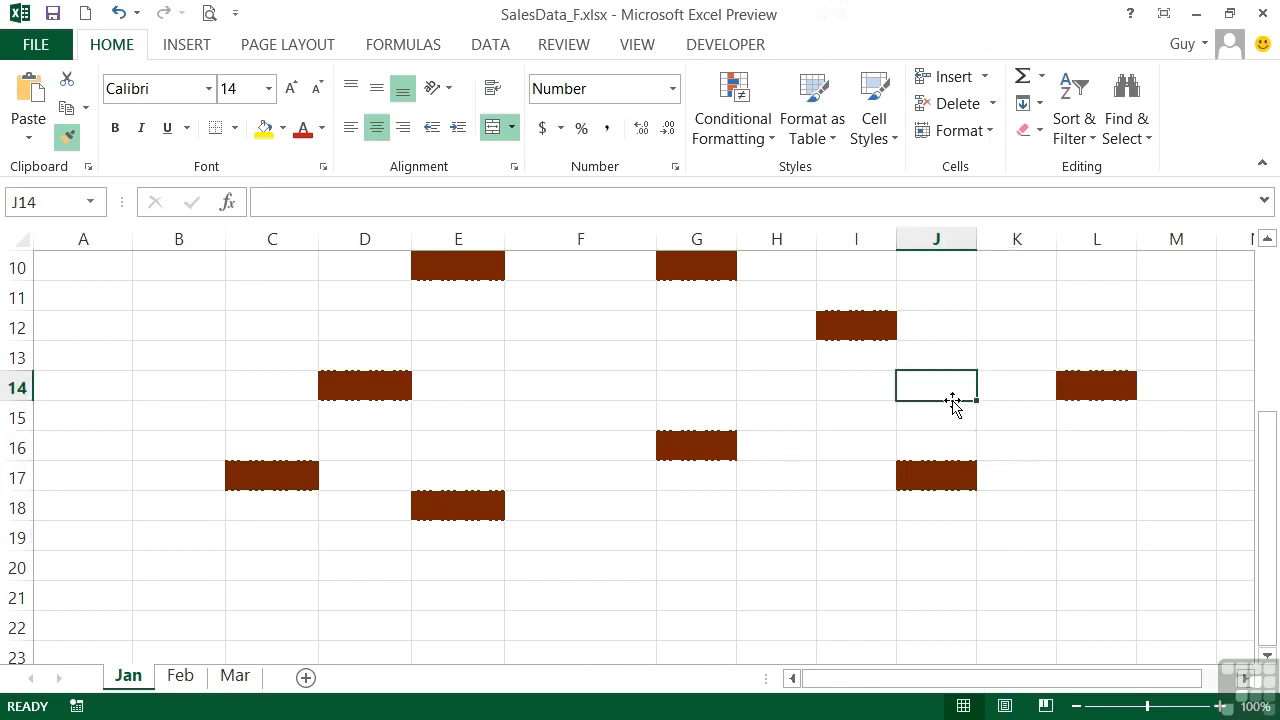